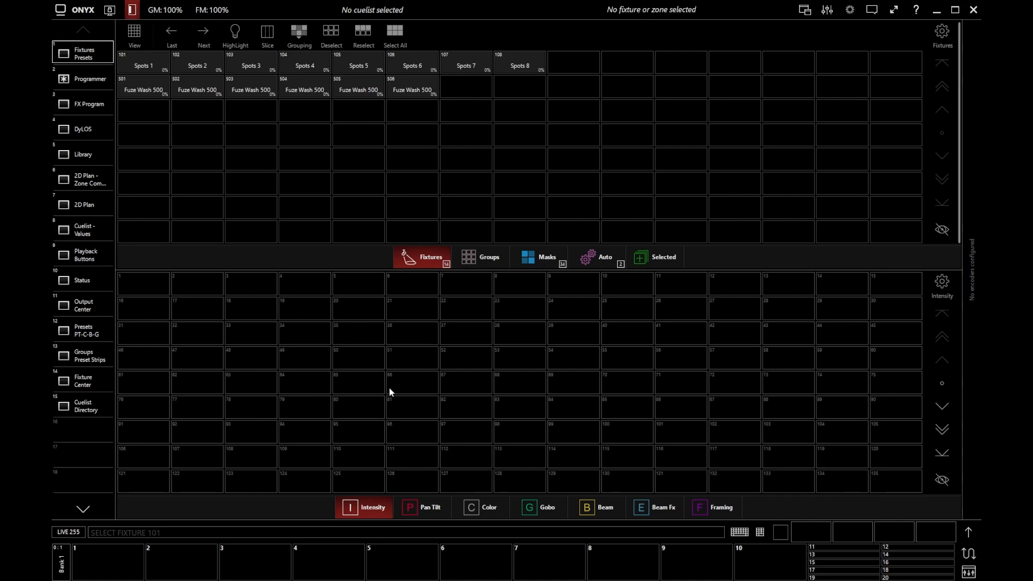
Select fixtures 101 through 108 and set their intensity to full.
type("101/10")
type("8")
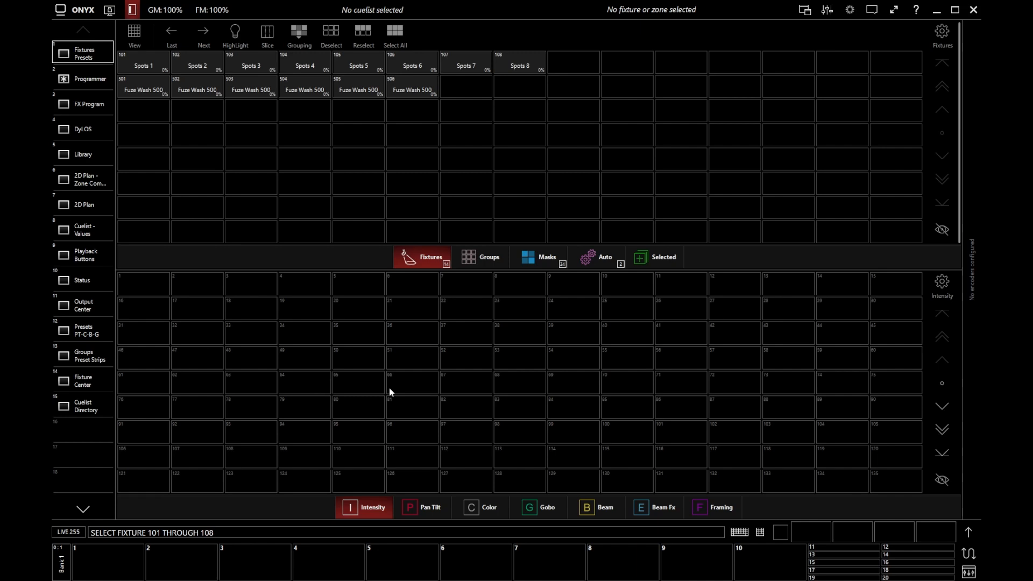
type("**")
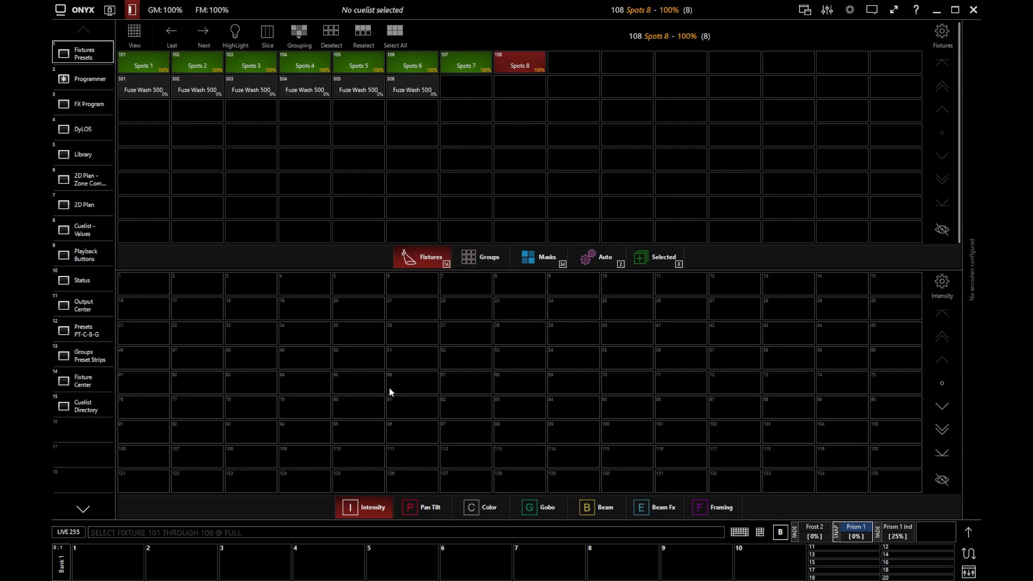
Clear the entire programmer, including the fixture selection, and check its contents in the Programmer view before returning to the fixtures.
key("BackSpace")
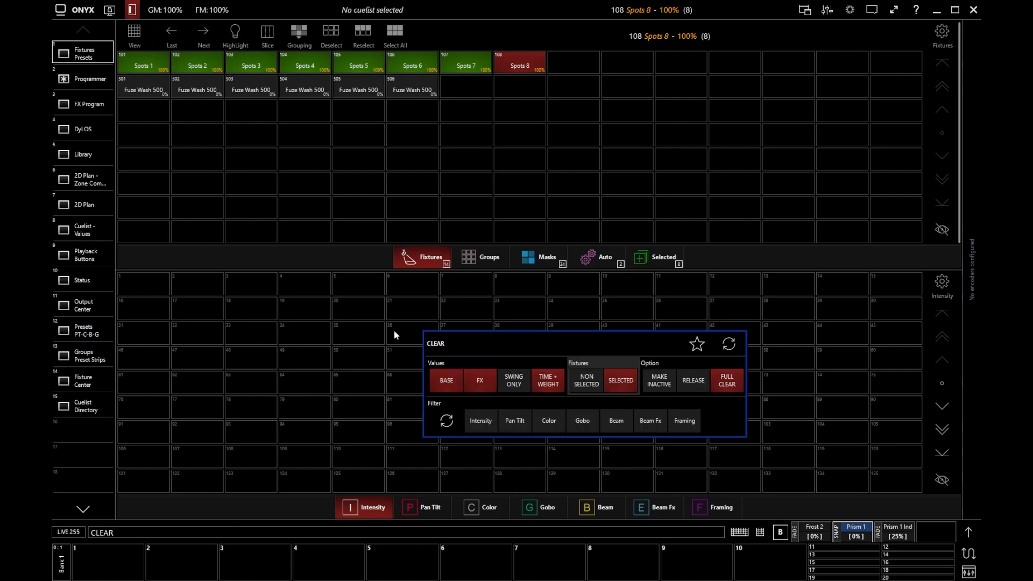
left_click_drag(524, 351, 381, 343)
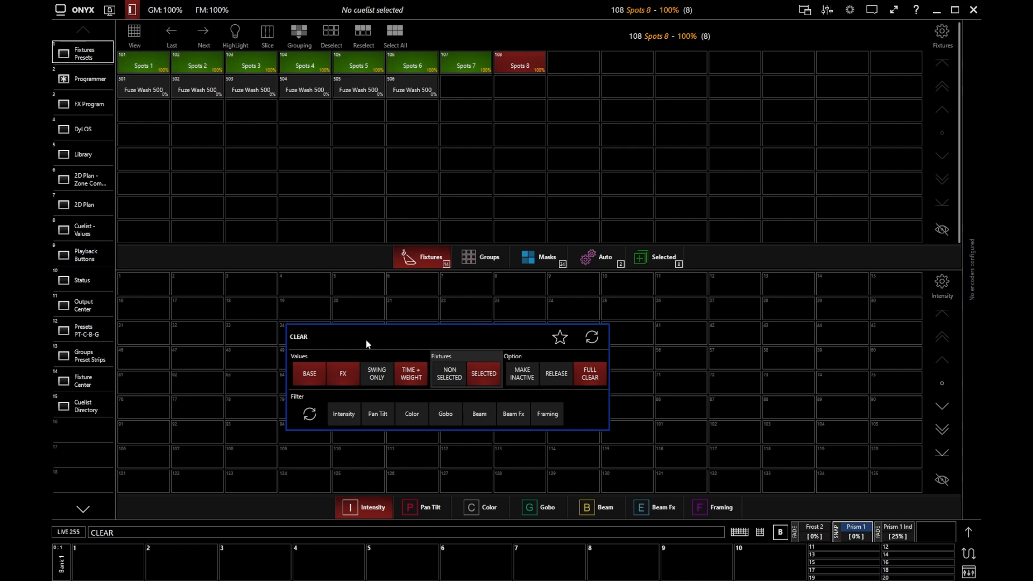
key("Return")
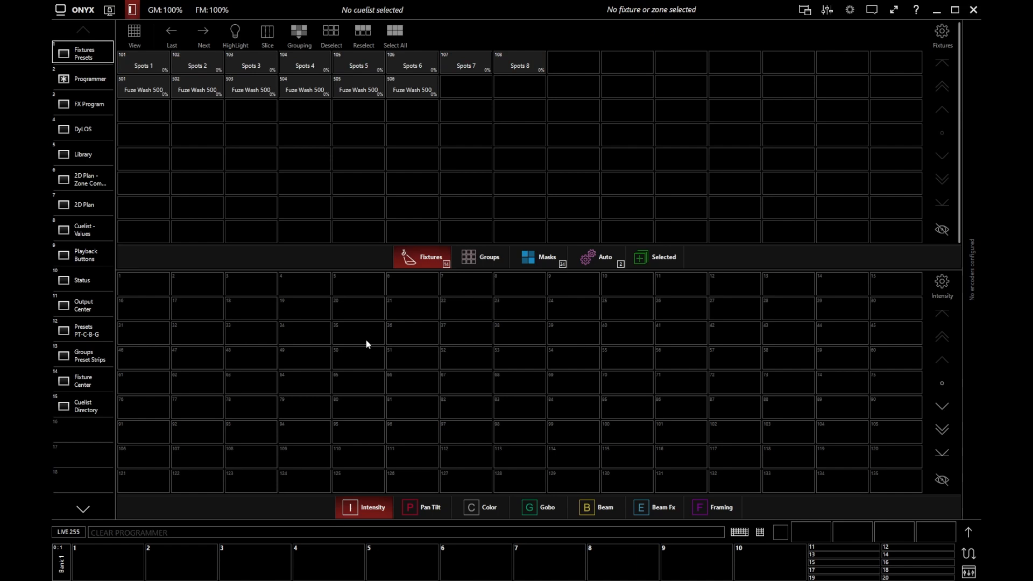
left_click(89, 79)
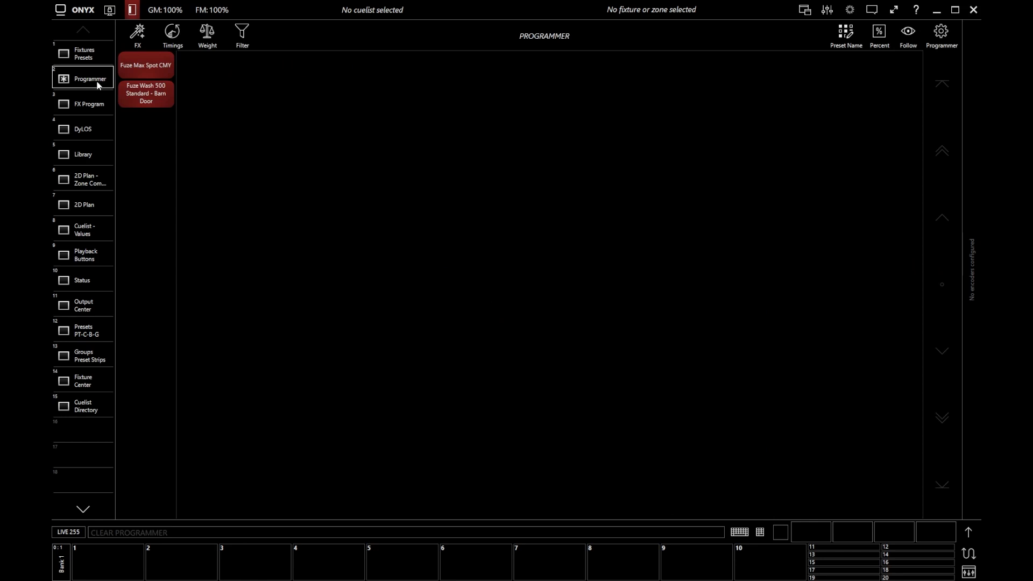
left_click(94, 60)
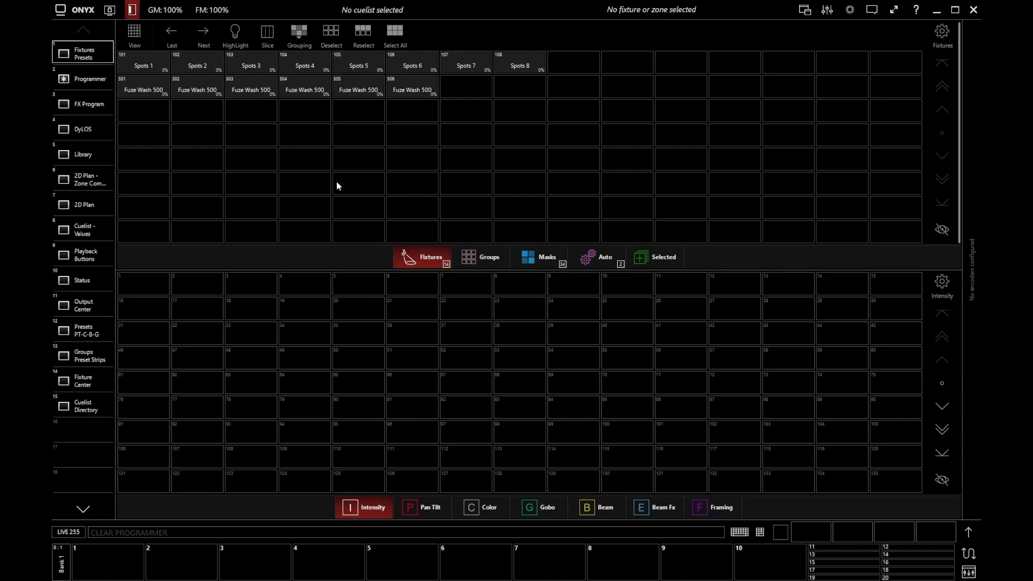
Set fixtures 101 through 108 to full, then clear only their channel values while keeping them selected.
type("101 THROUGH 108 @ FULL")
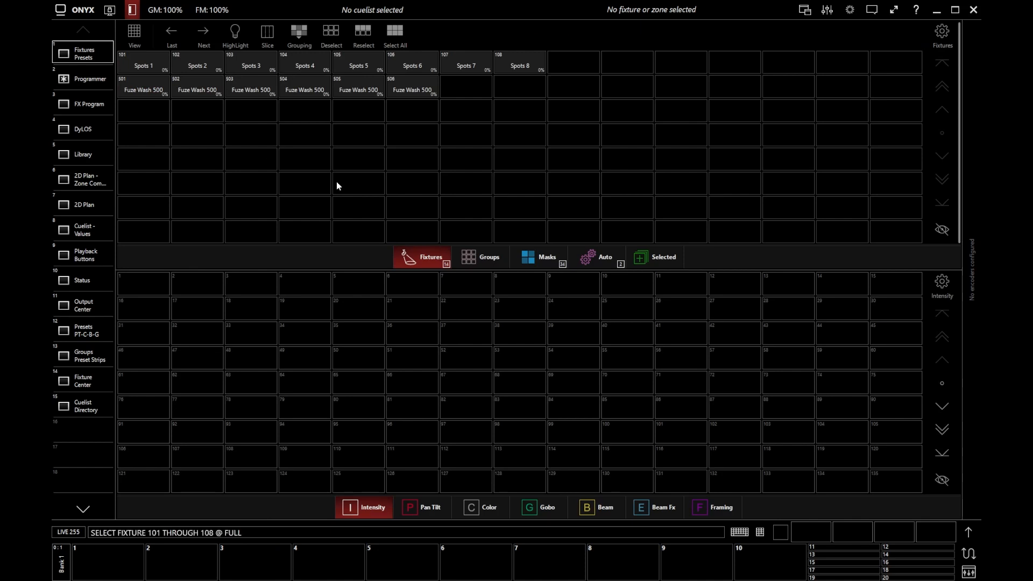
key("Return")
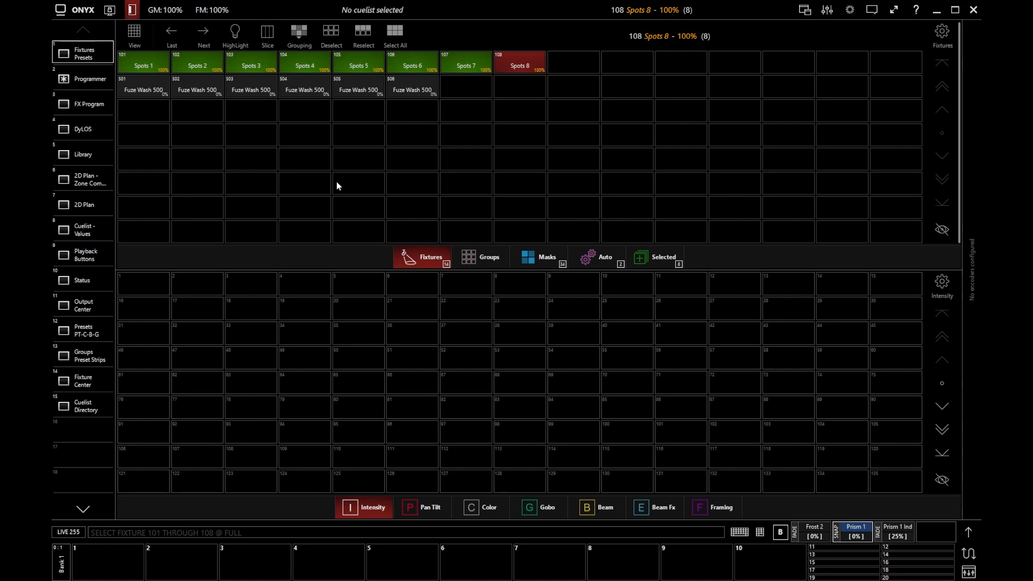
key("Escape")
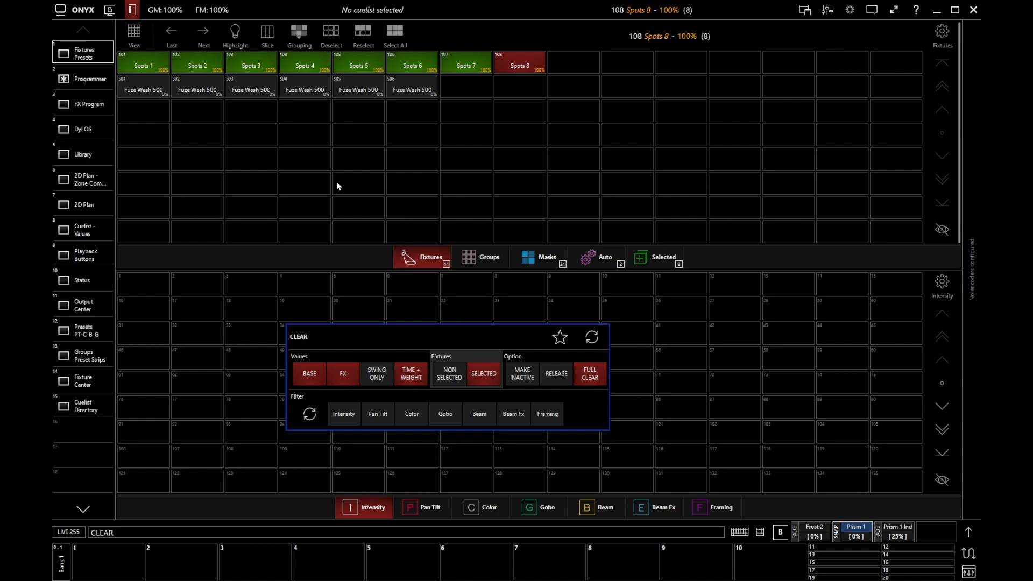
key("Return")
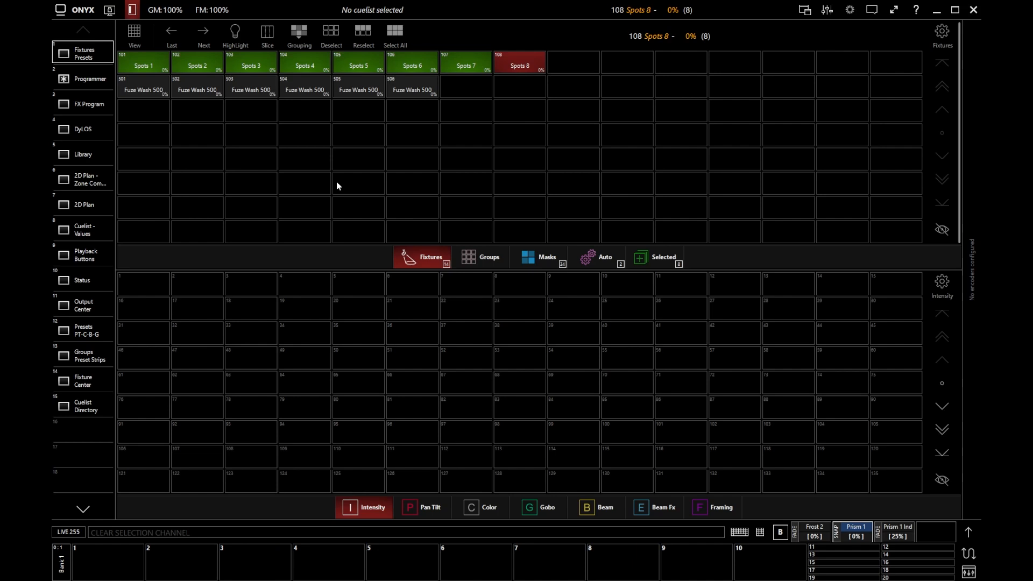
Set the selected spots to full intensity and display their values in the Programmer view.
key("@")
key("@")
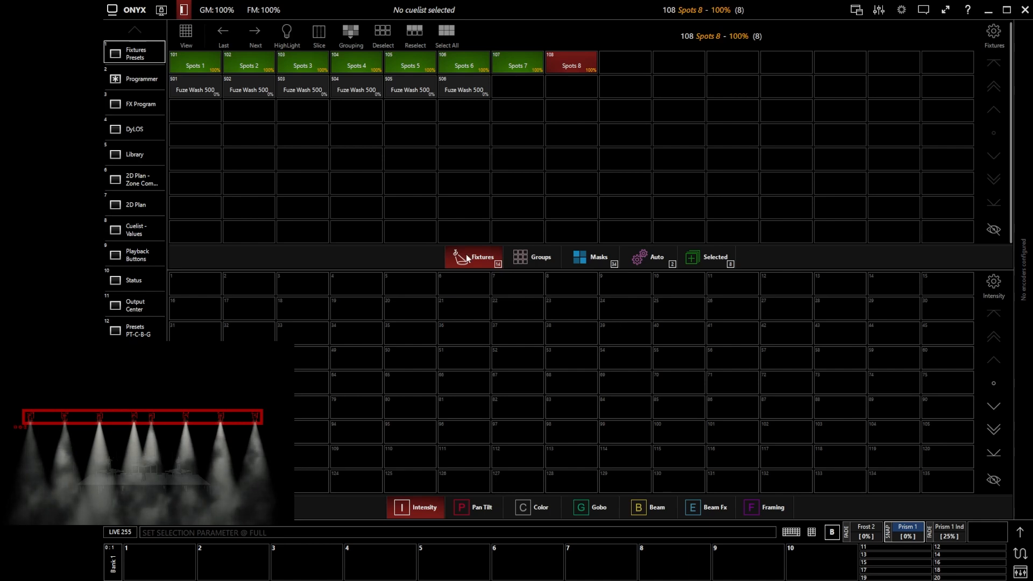
left_click(130, 87)
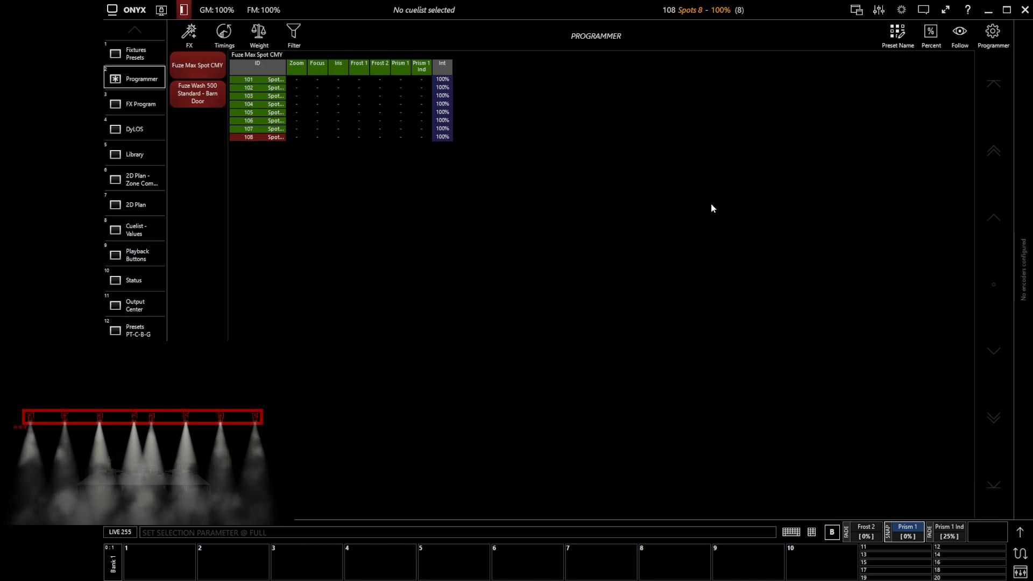
Clear the programmer values of fixture 104 only, then undo that clear.
key("Escape")
type("104")
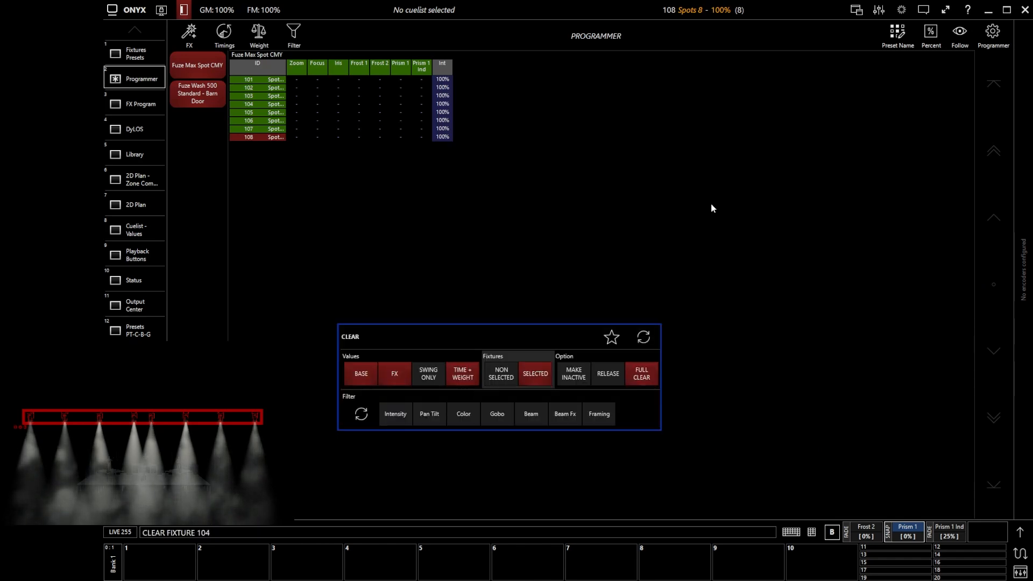
key("Return")
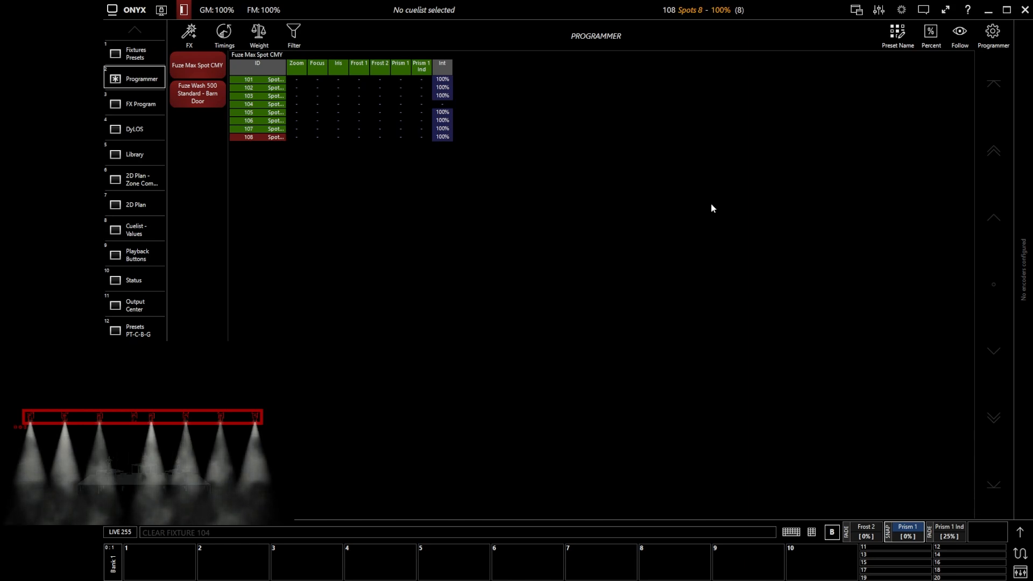
key("ctrl+z")
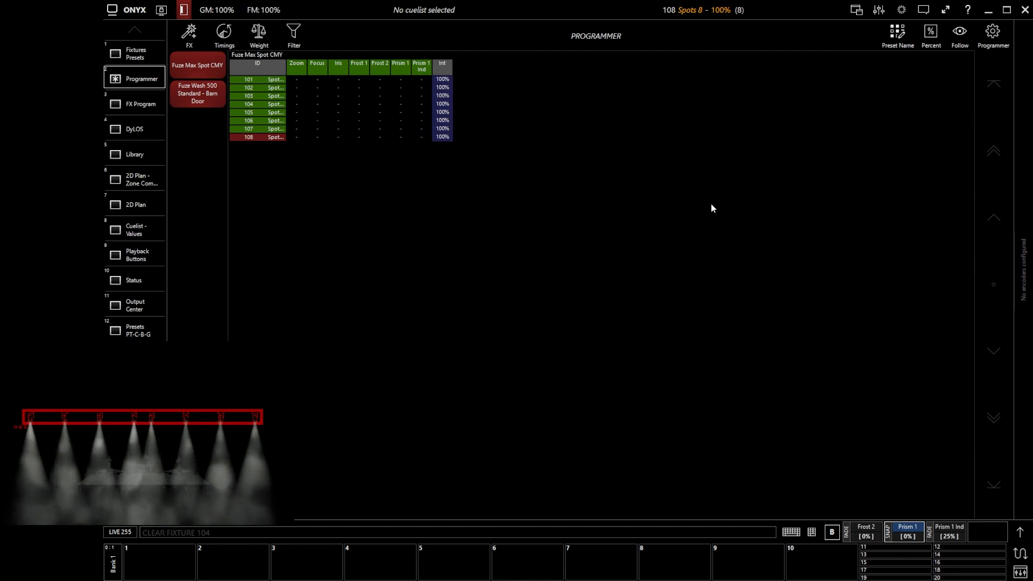
Examine the Clear command on the virtual keypad, moving the keypad aside, and close it.
left_click(811, 532)
left_click_drag(663, 282, 679, 218)
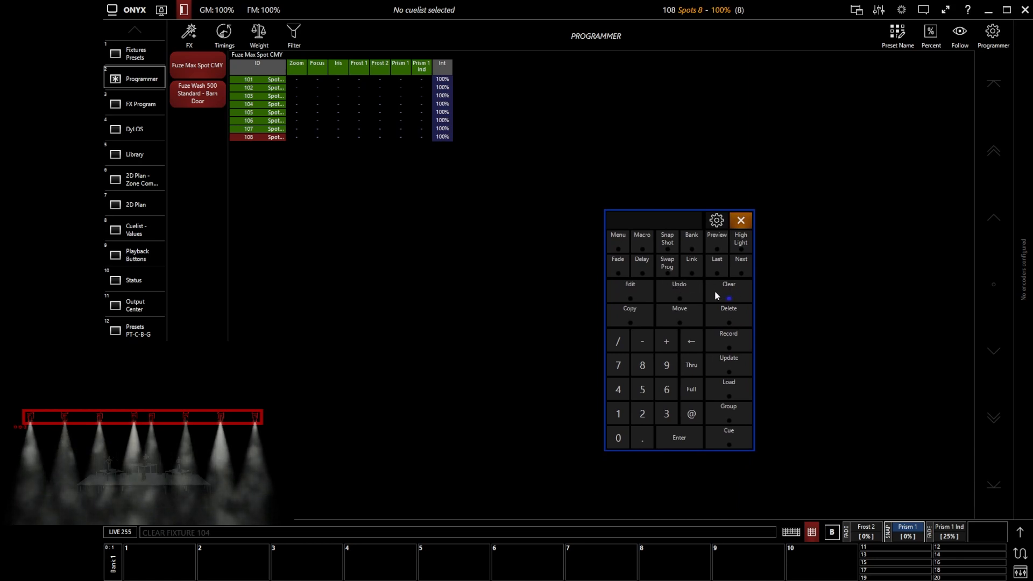
left_click(743, 220)
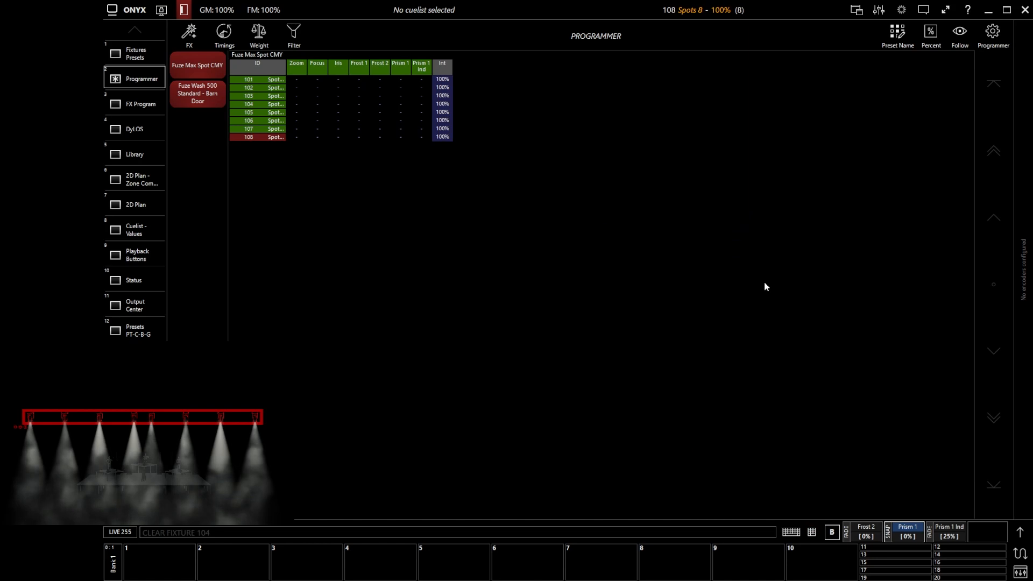
Color the selected spots blue at C 241, M 230, Y 0 and set Gobo 1 to the second pattern at 9%.
left_click(1019, 533)
left_click_drag(679, 292, 617, 237)
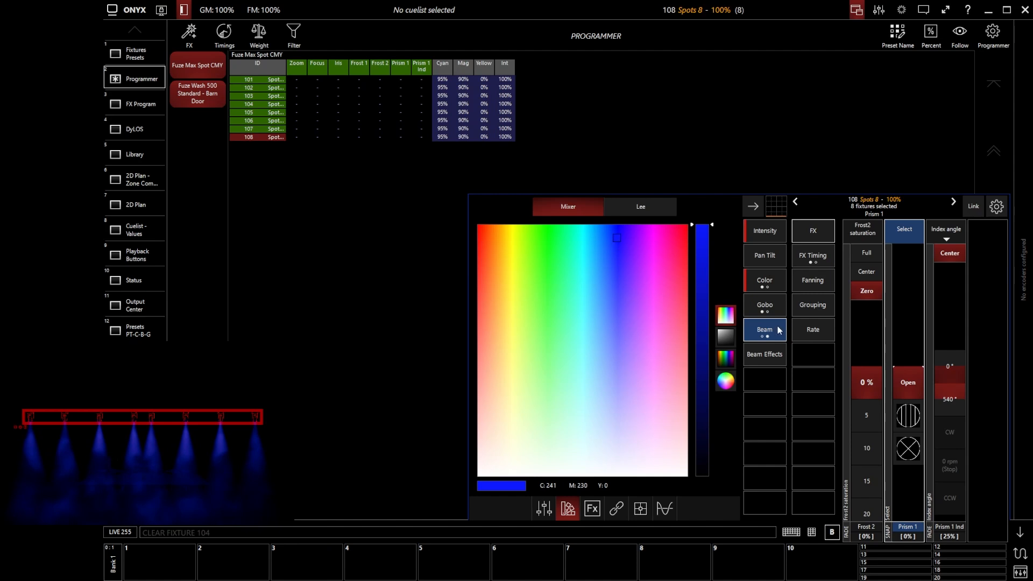
left_click(779, 309)
left_click(865, 415)
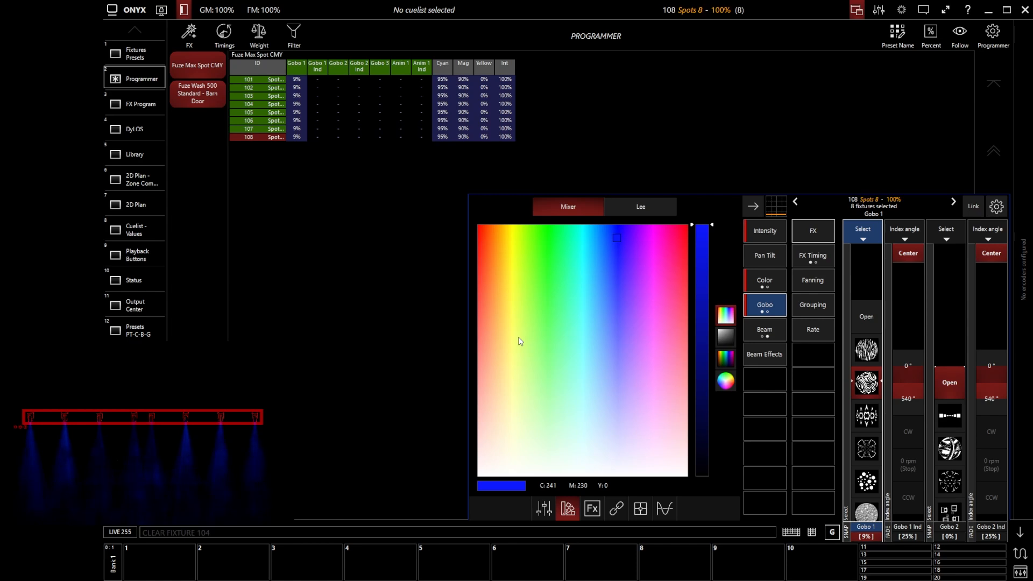
Clear only the Color parameter group of the selected spots, then recolor them blue at C 235, M 224, Y 0.
right_click(770, 281)
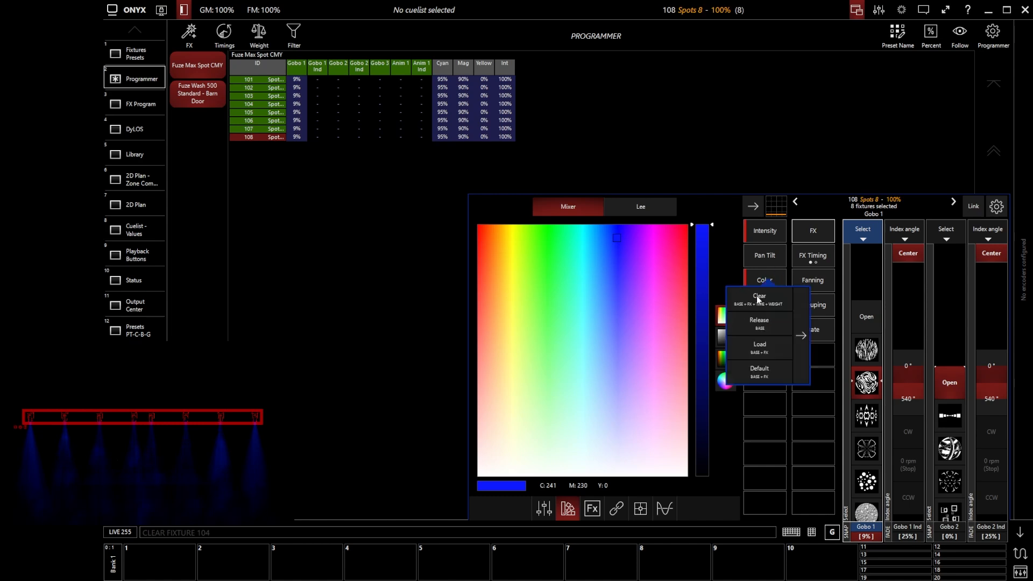
left_click(763, 296)
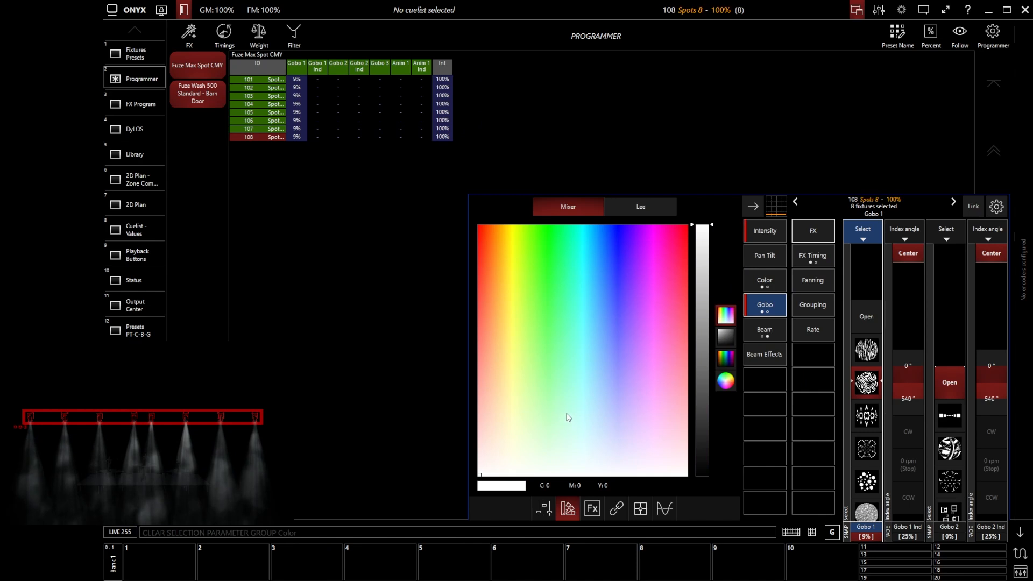
left_click_drag(567, 409, 616, 243)
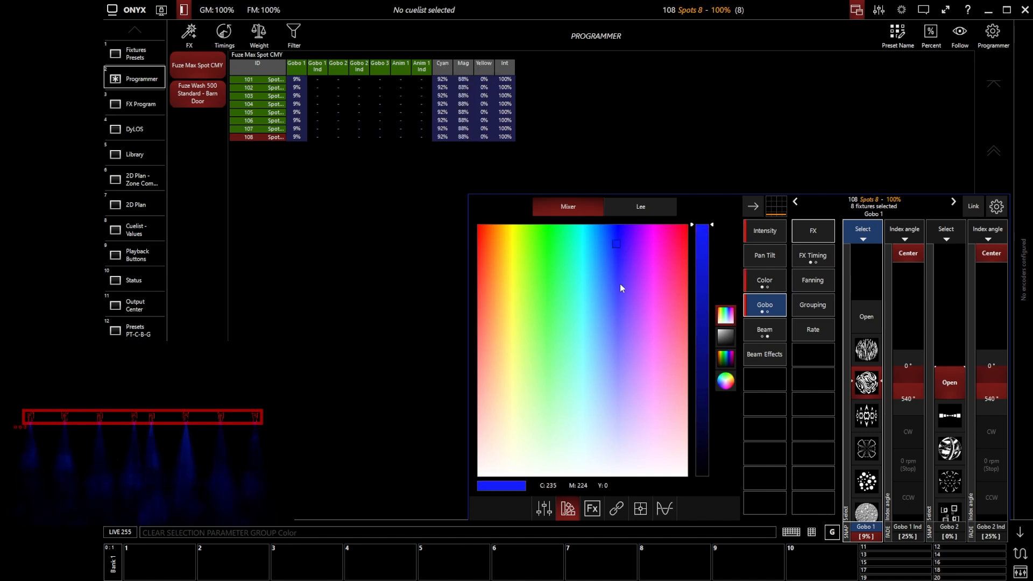
Clear the selected fixtures' values with the Clear filter limited to Color.
key("Escape")
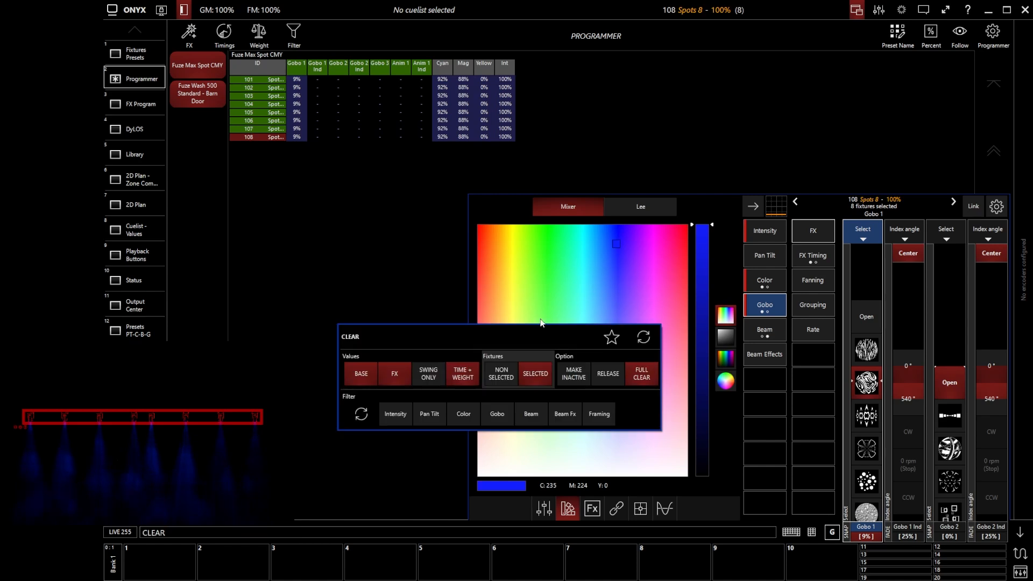
left_click(468, 414)
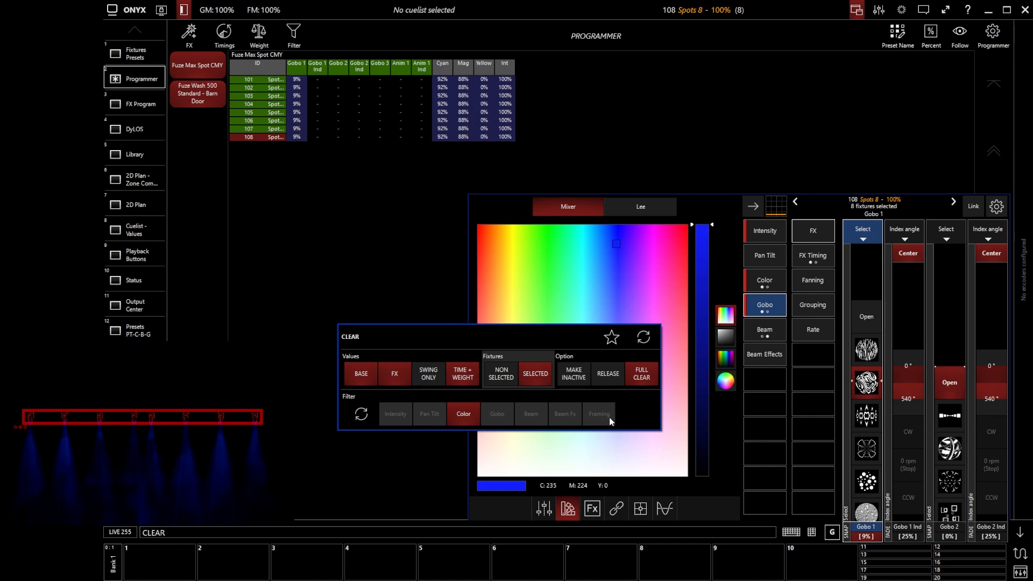
key("Return")
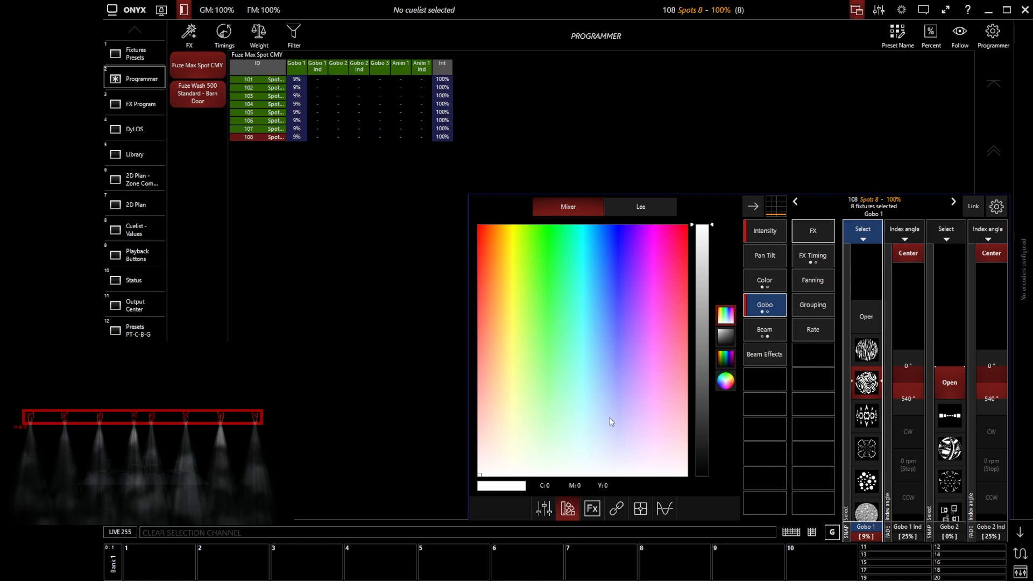
Open the Clear options and try excluding Base values and FX values one after the other.
key("Escape")
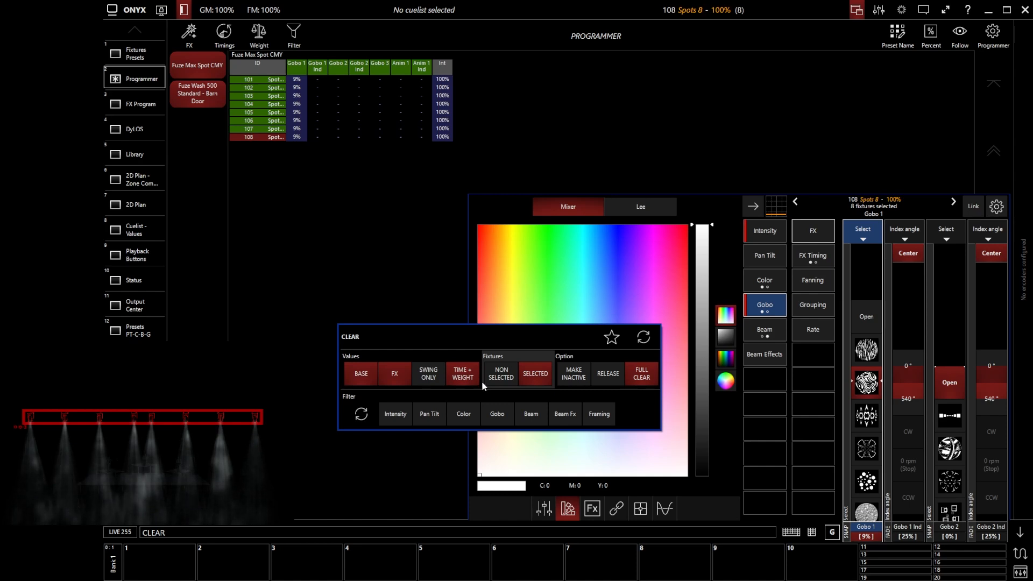
left_click(360, 376)
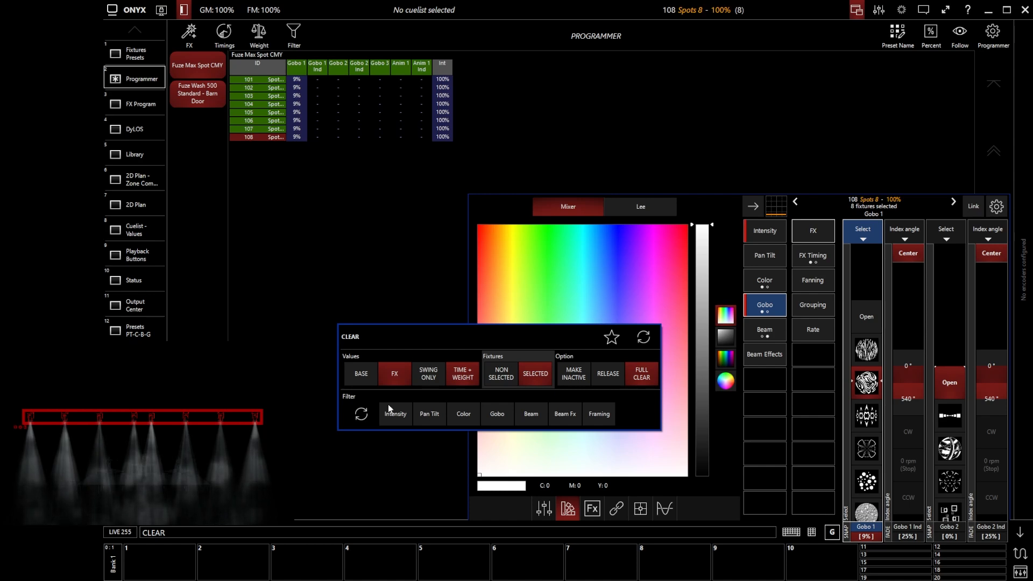
left_click(360, 375)
left_click(394, 377)
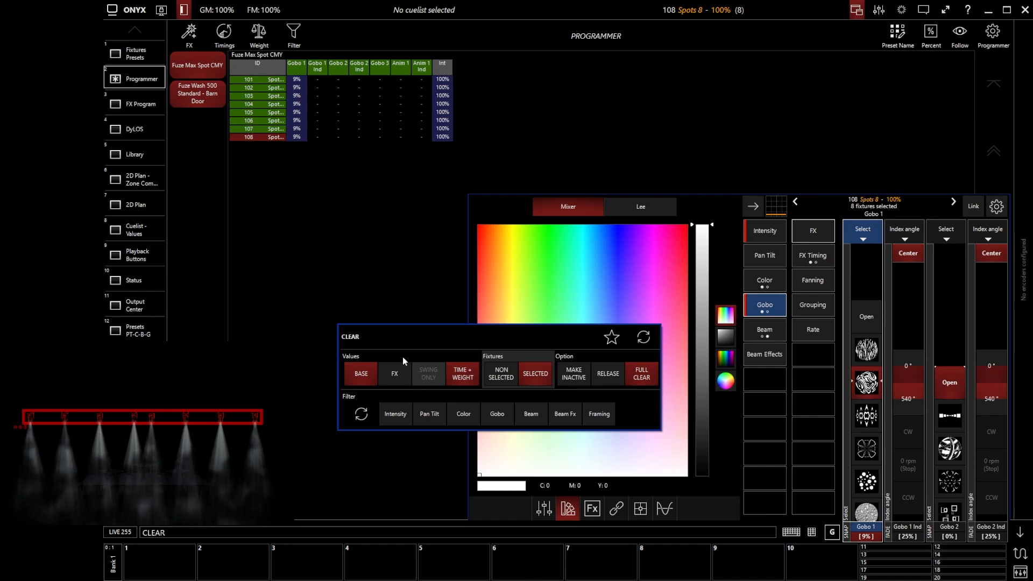
left_click(401, 373)
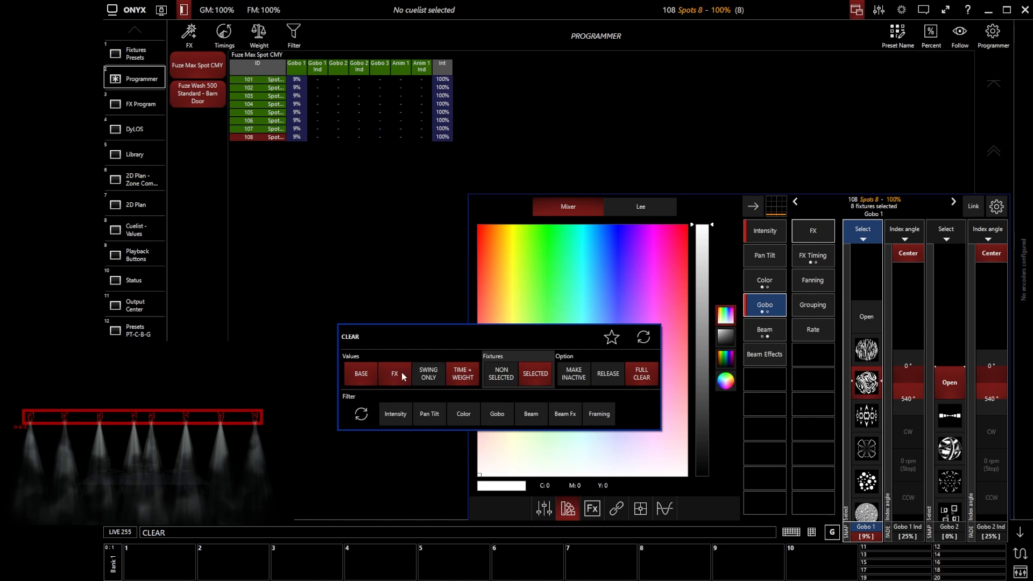
Limit the Clear filter to Pan Tilt, store these options as the favorite, and reopen the Clear options.
left_click(462, 412)
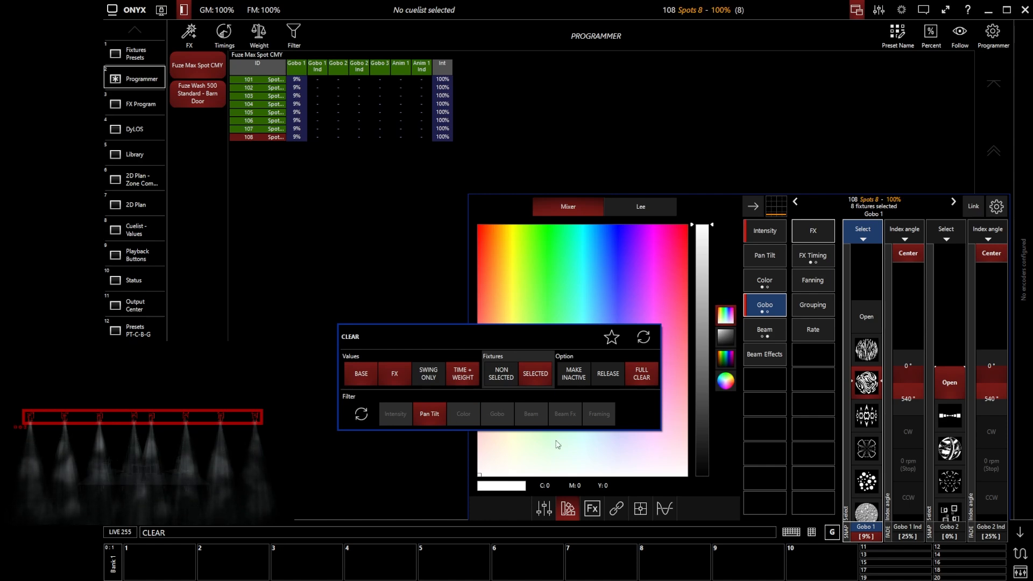
left_click(612, 336)
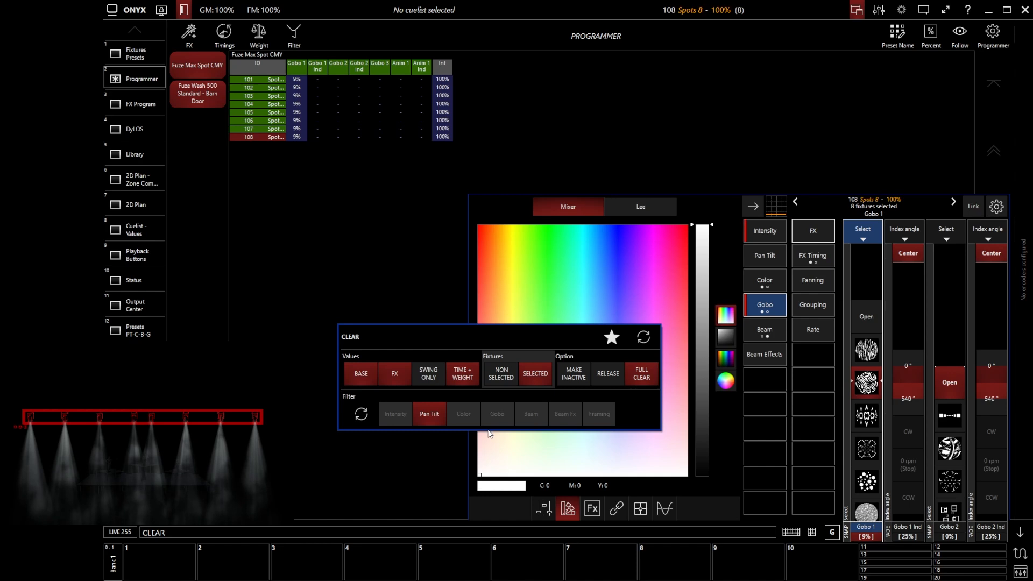
key("Escape")
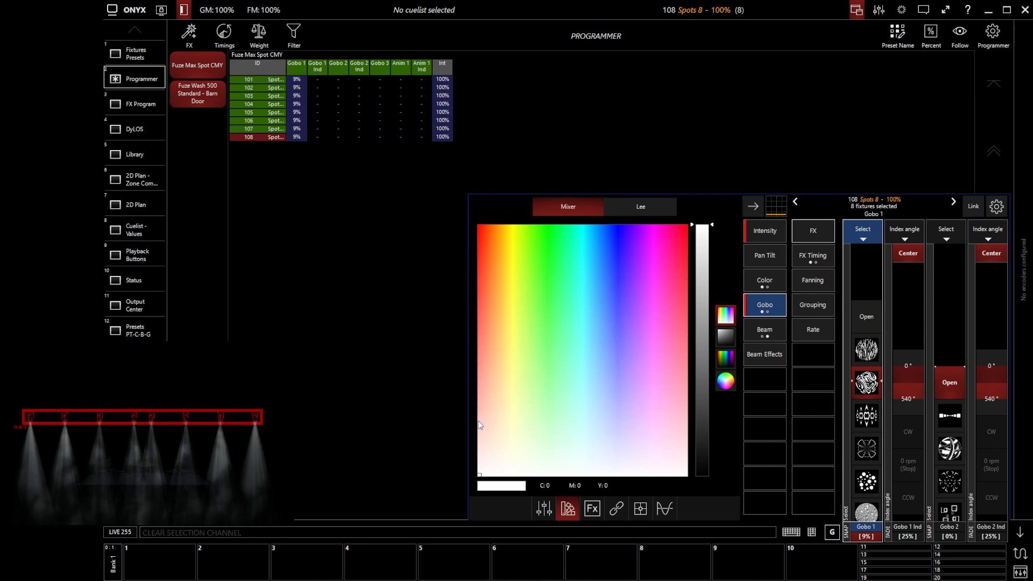
key("Escape")
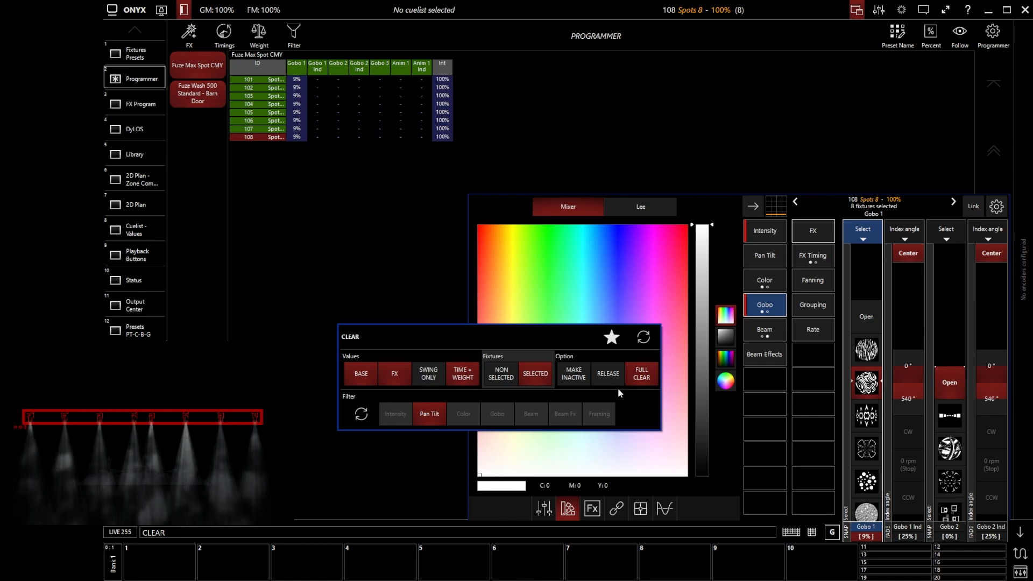
Reset the Clear options to their defaults and clear the entire programmer along with the fixture selection.
left_click(646, 339)
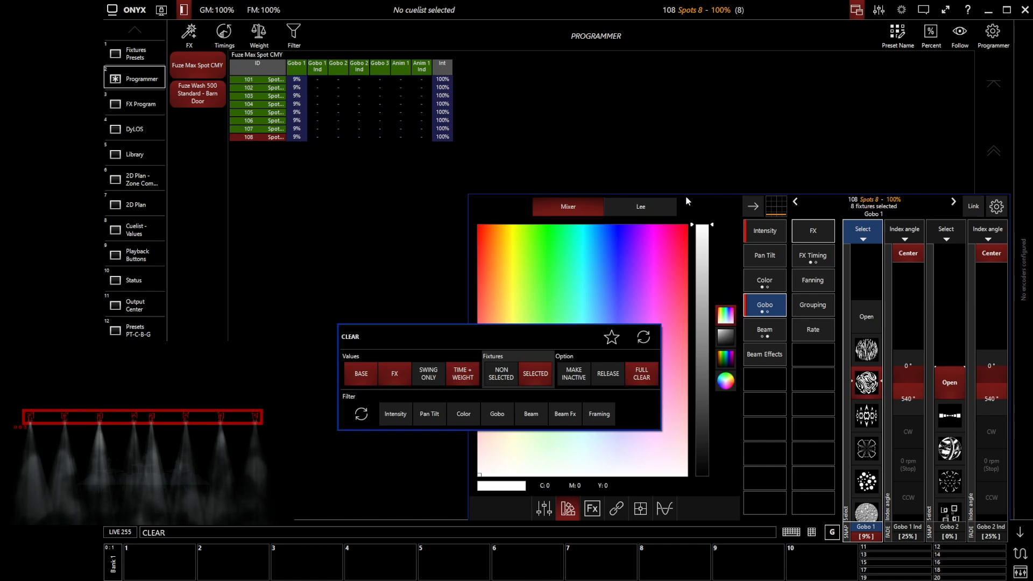
key("Escape")
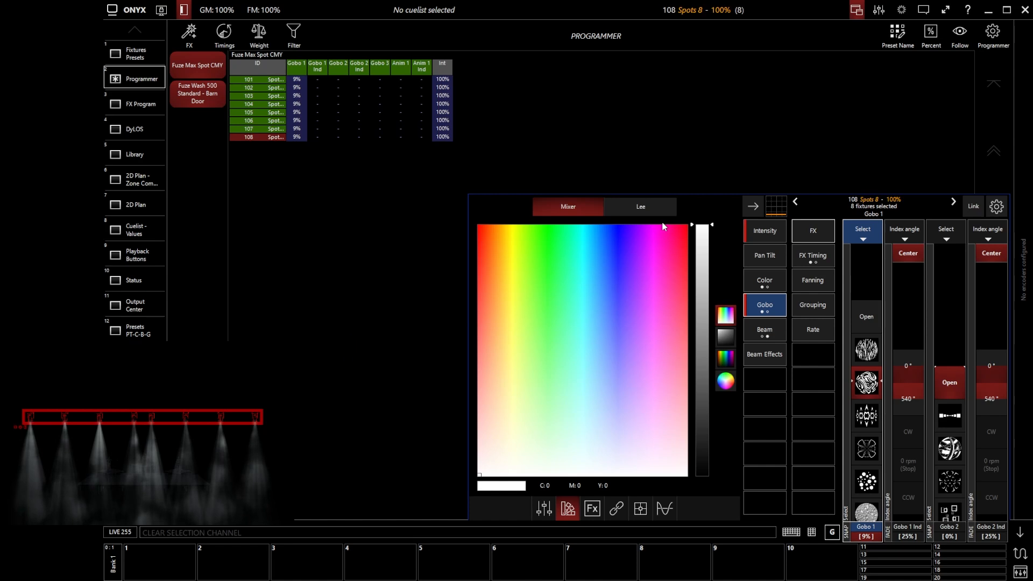
key("Escape")
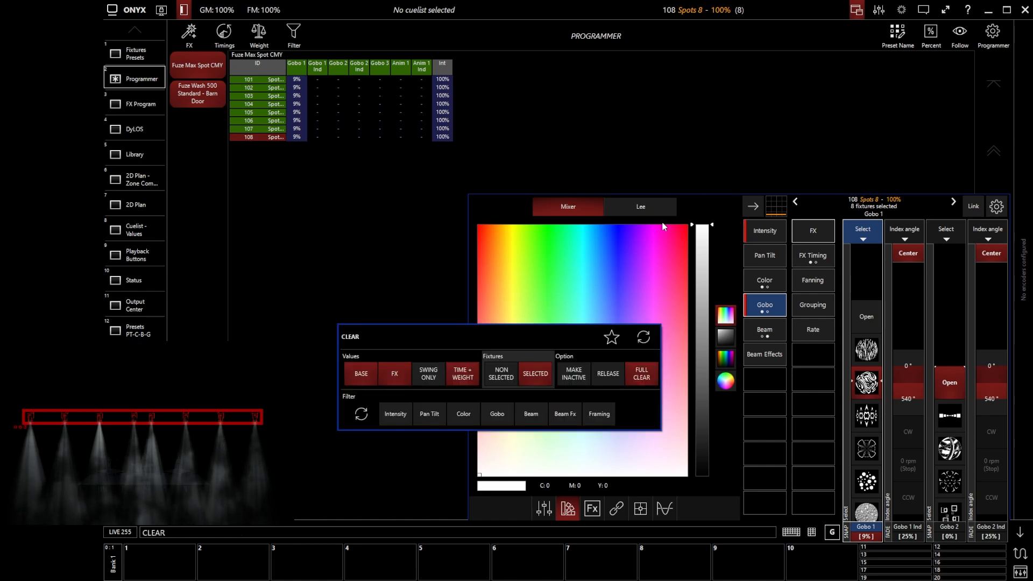
key("Escape")
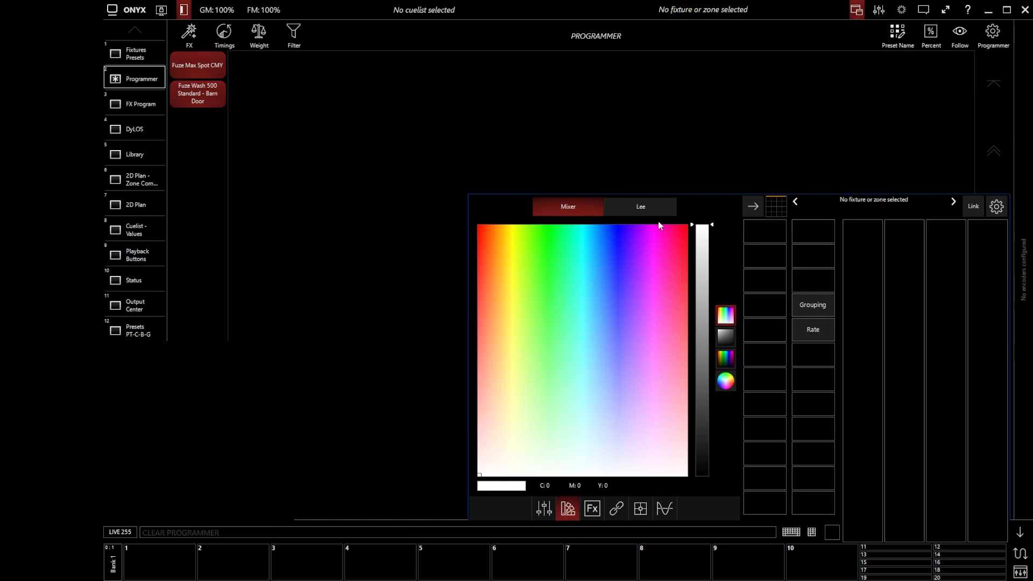